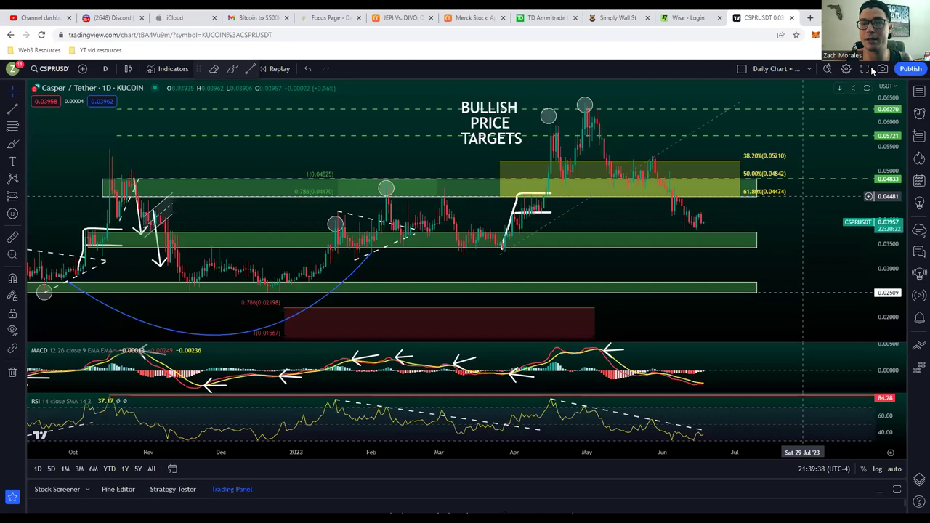
Step: Switch the Casper/USDT daily chart to full screen
click(868, 68)
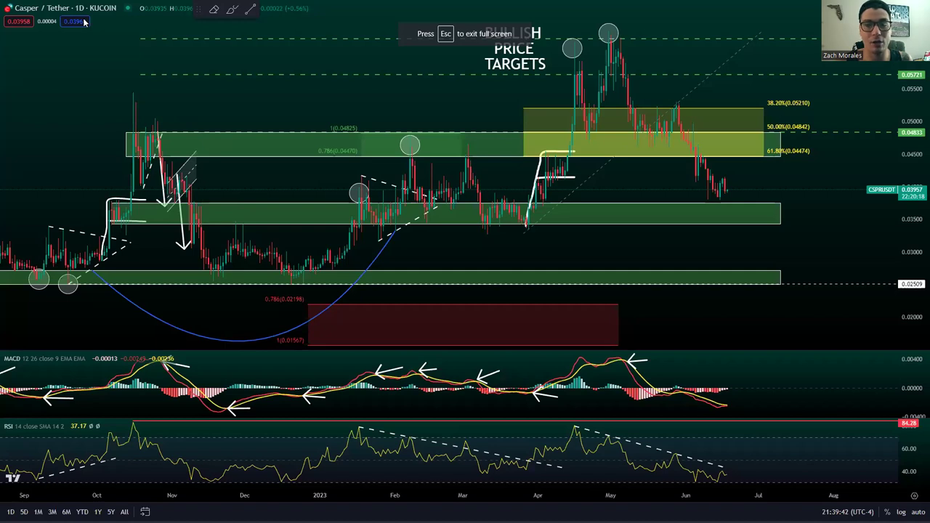
Step: Sketch a red check mark to the right of the MACD pane
drag(765, 374, 832, 305)
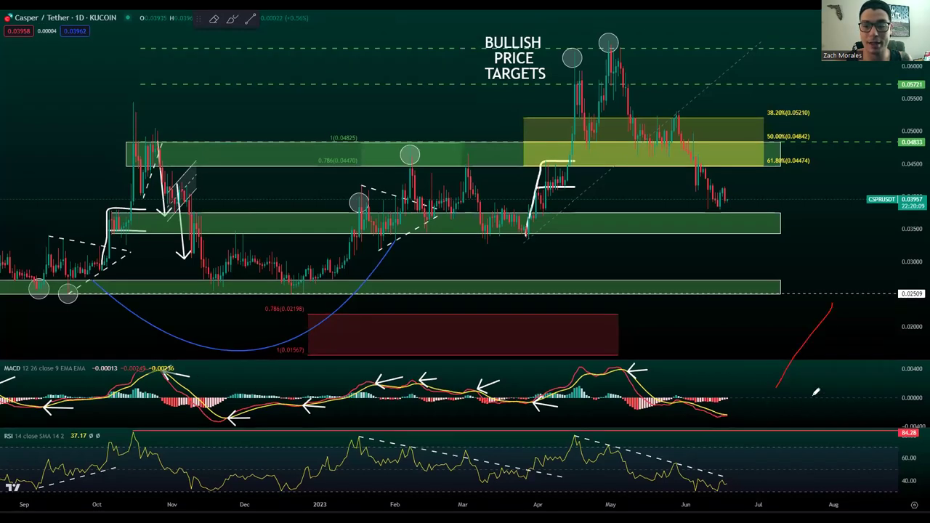
Step: Finish the red check mark and draw a red arrow over the RSI pane
drag(769, 407, 812, 396)
drag(881, 416, 748, 472)
mouse_move(766, 448)
mouse_down()
mouse_move(747, 473)
mouse_move(786, 477)
mouse_up()
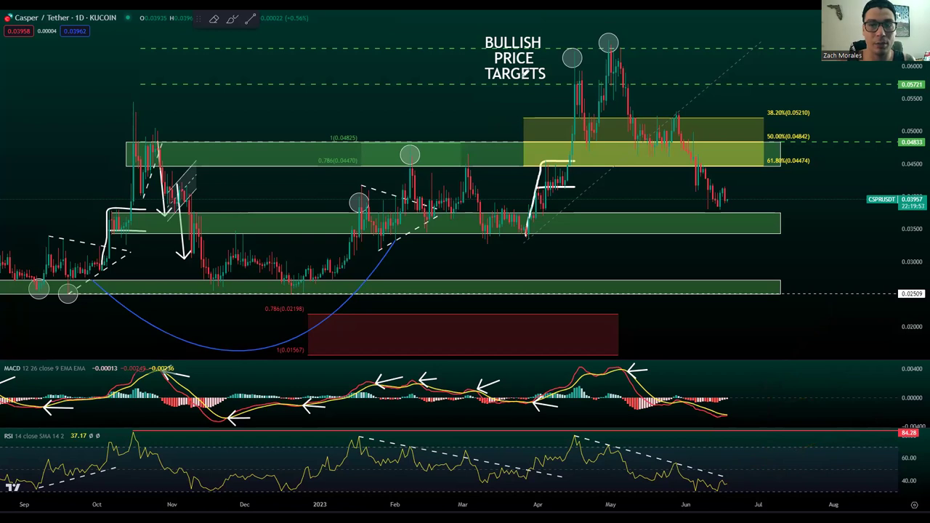
Step: Loop the BULLISH PRICE TARGETS label, mark both tops in red, and link them with an arrow
mouse_move(602, 29)
mouse_down()
mouse_move(654, 16)
mouse_move(572, 25)
mouse_up()
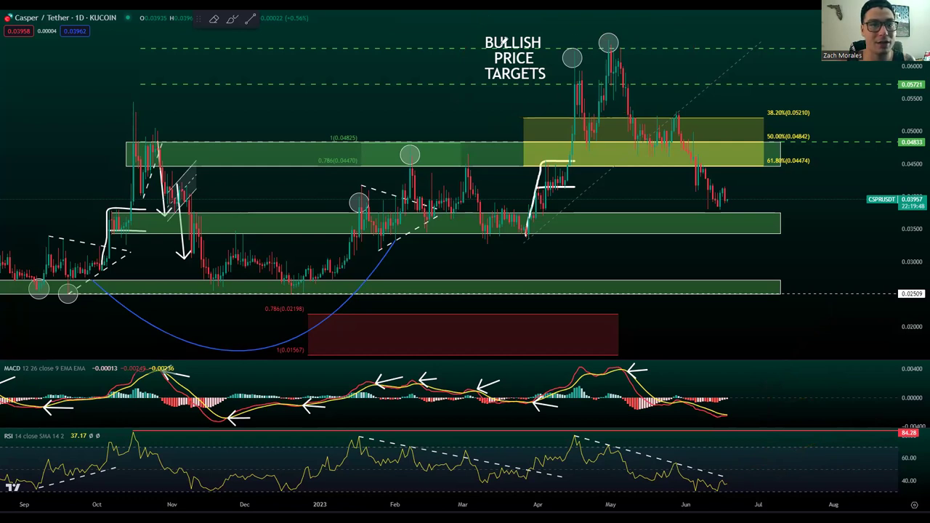
mouse_move(556, 37)
mouse_down()
mouse_move(556, 52)
mouse_move(564, 29)
mouse_move(562, 50)
mouse_up()
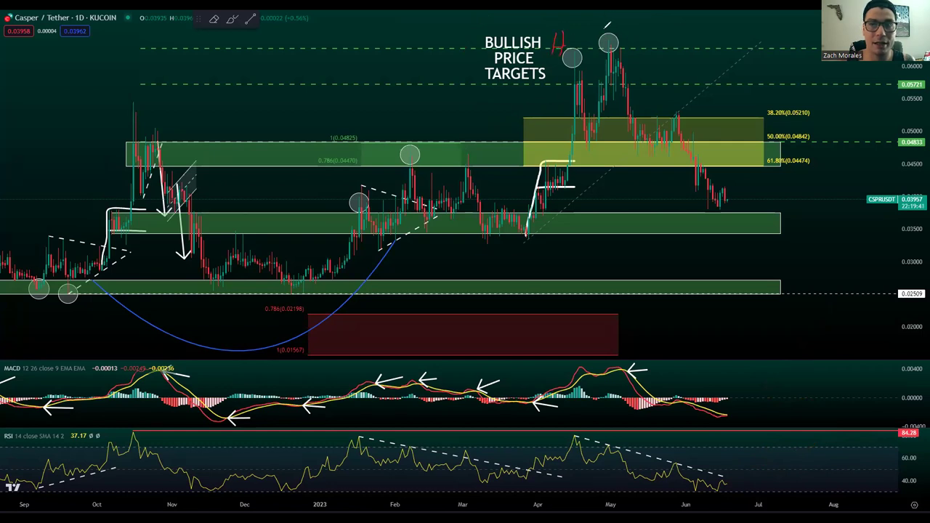
mouse_move(617, 16)
mouse_down()
mouse_move(611, 32)
mouse_move(619, 17)
mouse_up()
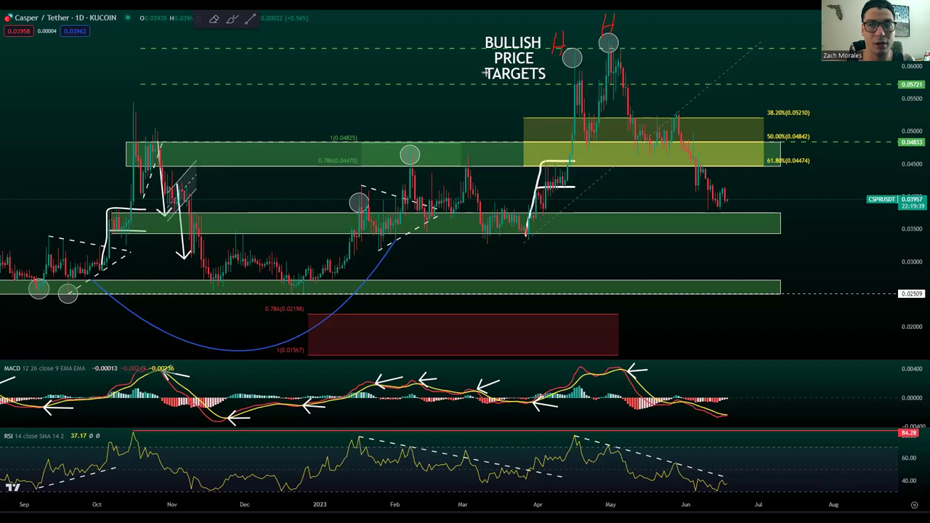
drag(566, 56, 623, 34)
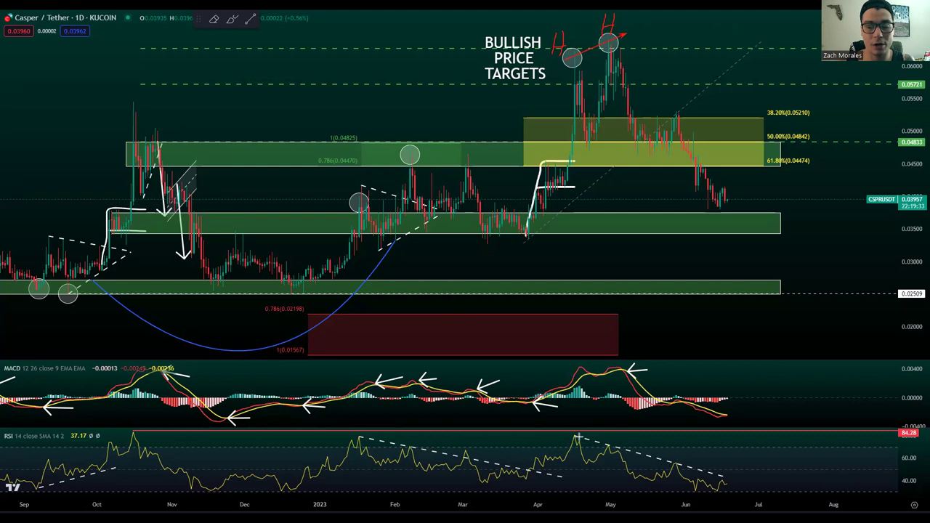
Step: Draw a falling line across the two RSI peaks, circle each, then circle the double top and sketch a drop
drag(574, 435, 636, 453)
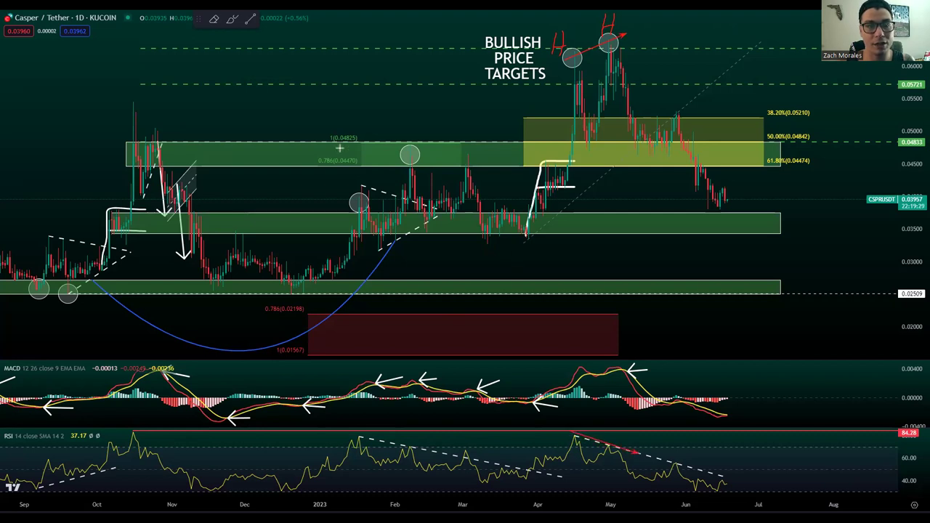
drag(565, 425, 588, 444)
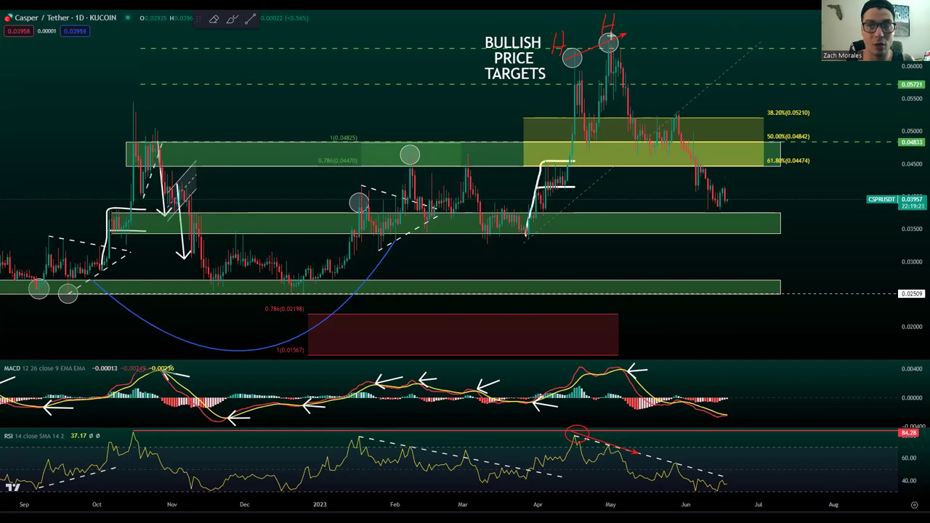
drag(617, 451, 632, 457)
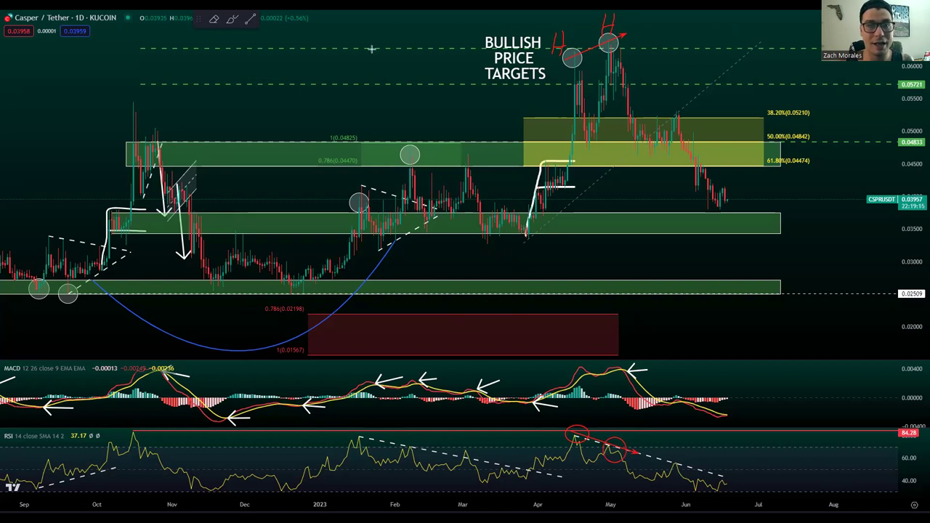
drag(639, 34, 634, 45)
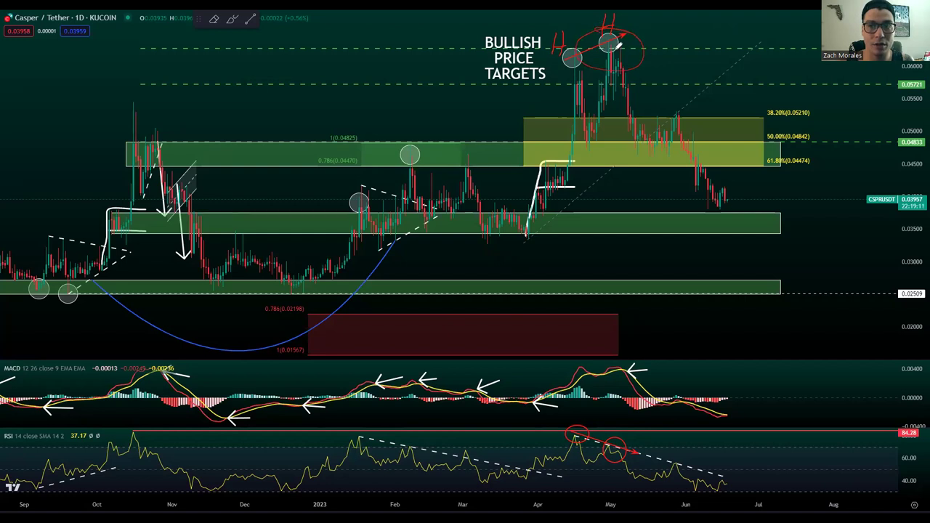
mouse_move(615, 46)
mouse_down()
mouse_move(695, 89)
mouse_move(666, 184)
mouse_move(718, 170)
mouse_up()
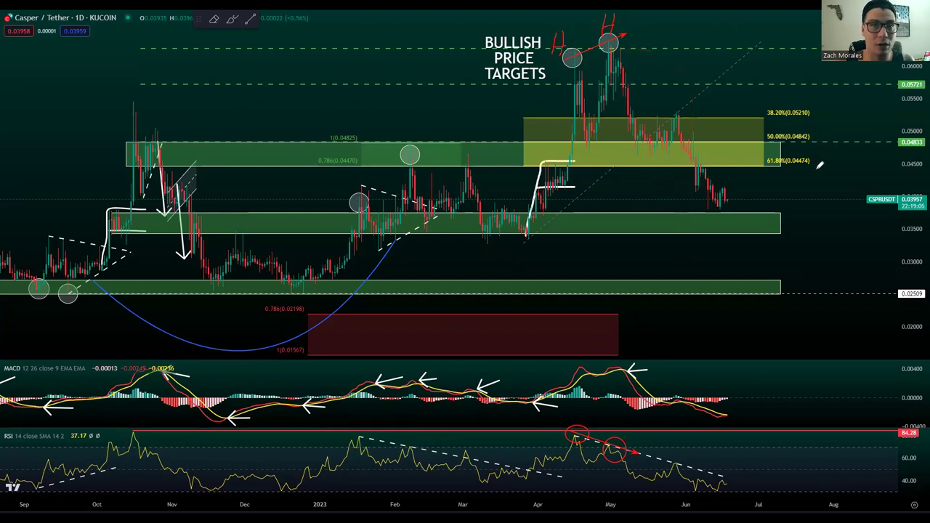
Step: Circle the MACD peak and the RSI peak in red
mouse_move(630, 347)
mouse_down()
mouse_move(600, 385)
mouse_move(630, 349)
mouse_up()
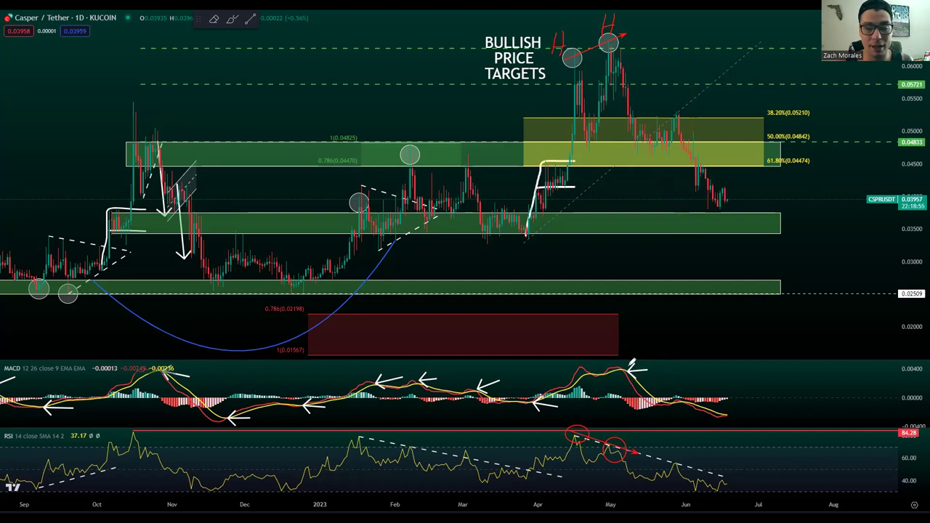
mouse_move(649, 362)
mouse_down()
mouse_move(600, 391)
mouse_move(626, 352)
mouse_up()
mouse_move(610, 453)
mouse_down()
mouse_move(622, 439)
mouse_move(587, 460)
mouse_move(638, 451)
mouse_move(650, 434)
mouse_up()
Step: Sketch the projected path from the May high, cross out the 38.2% and 50% fib levels, and arrow down into support near 0.035
mouse_move(619, 51)
mouse_down()
mouse_move(717, 196)
mouse_move(718, 236)
mouse_move(764, 200)
mouse_up()
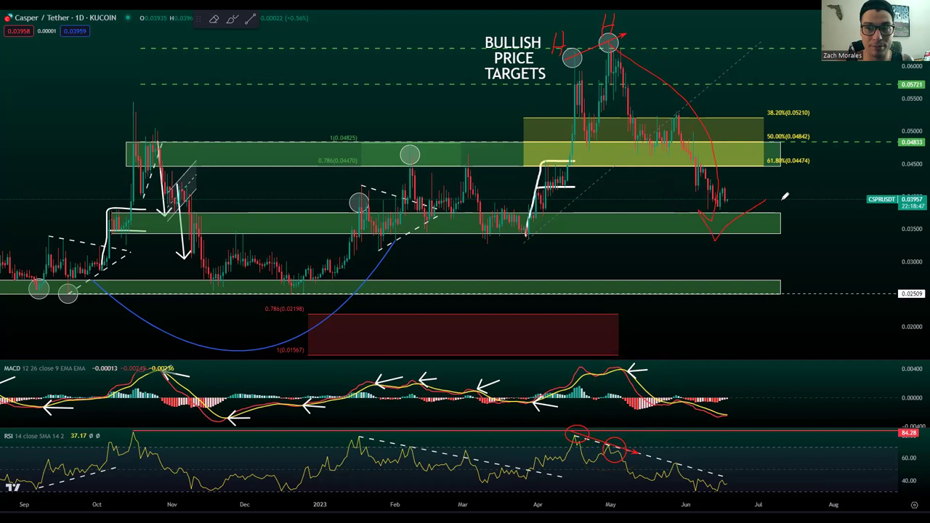
mouse_move(818, 95)
mouse_down()
mouse_move(751, 172)
mouse_move(822, 88)
mouse_up()
mouse_move(539, 165)
mouse_down()
mouse_move(574, 65)
mouse_move(708, 153)
mouse_move(761, 25)
mouse_move(792, 59)
mouse_up()
drag(757, 106, 802, 148)
drag(807, 102, 758, 148)
mouse_move(689, 162)
mouse_down()
mouse_move(731, 183)
mouse_move(730, 233)
mouse_move(752, 218)
mouse_up()
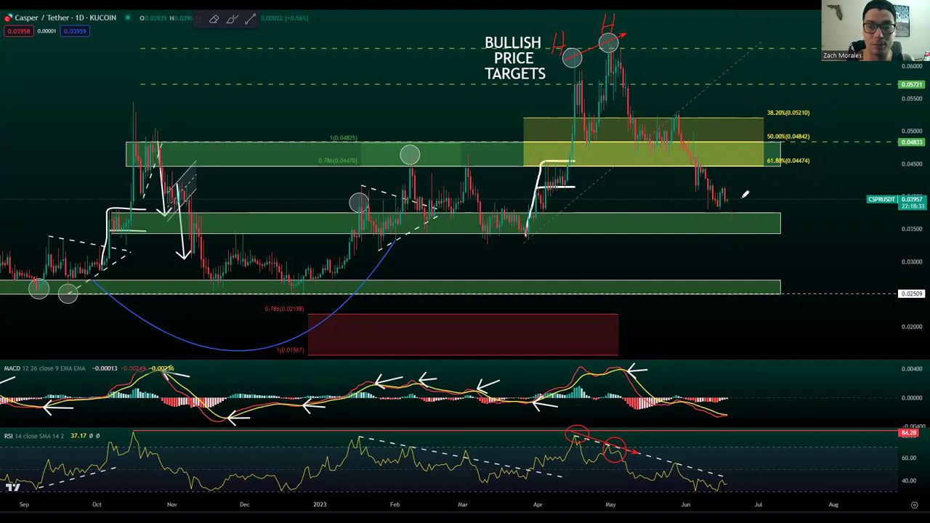
drag(728, 193, 743, 232)
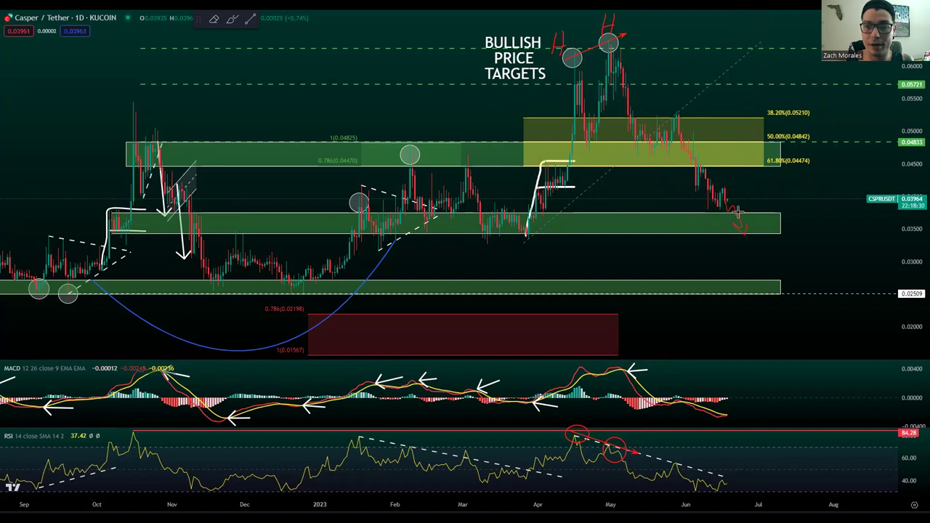
Step: Undo the red marker sketches with Ctrl+Z and deselect the RSI trend line
key(ctrl+z)
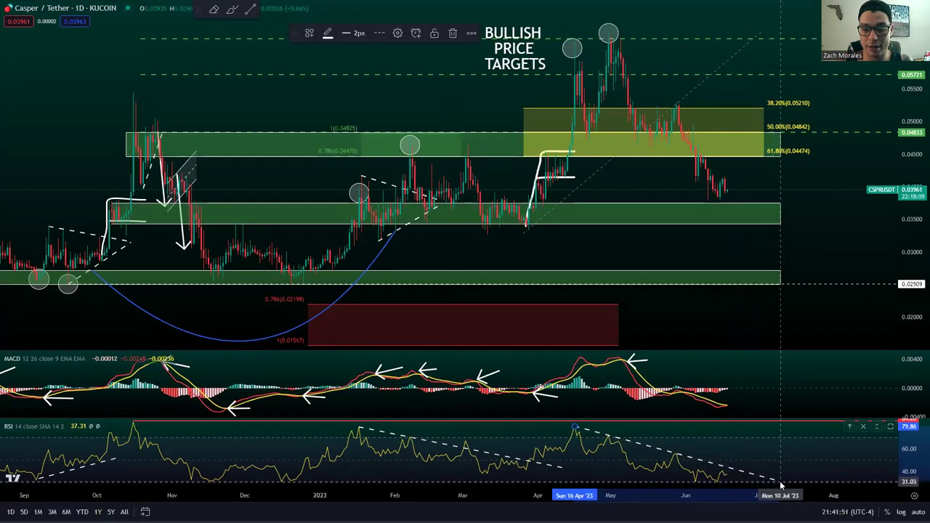
click(773, 465)
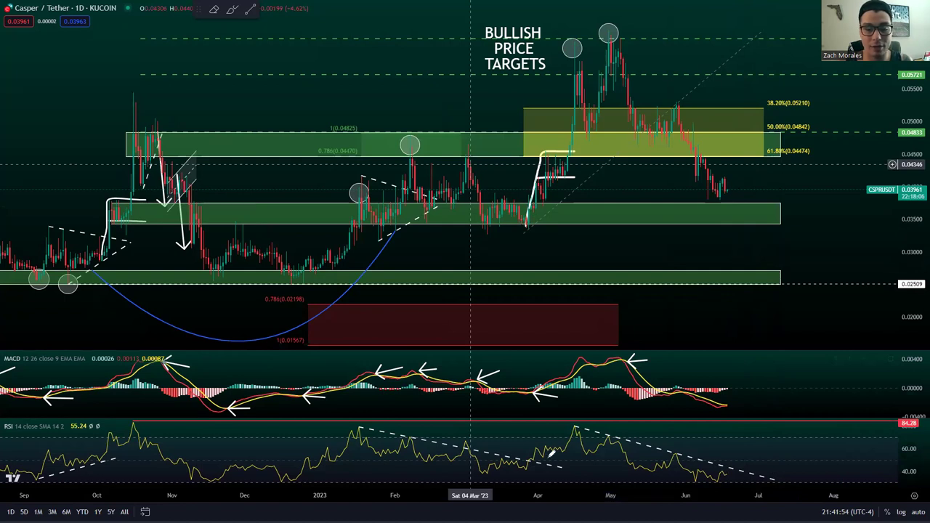
Step: Sketch red marks over the March RSI peak and divergence and circle the February–March price top
mouse_move(504, 453)
mouse_down()
mouse_move(508, 474)
mouse_move(528, 472)
mouse_move(581, 423)
mouse_up()
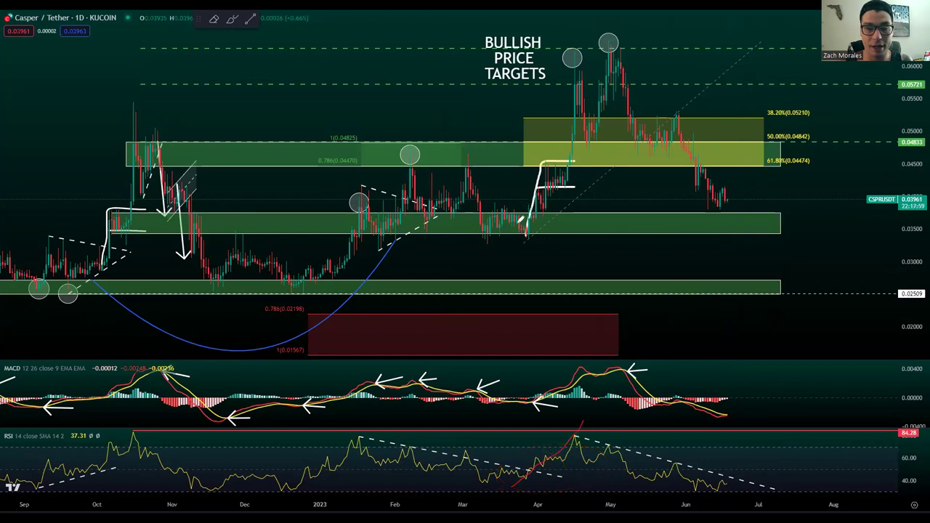
mouse_move(508, 248)
mouse_down()
mouse_move(557, 210)
mouse_move(590, 44)
mouse_move(610, 22)
mouse_move(634, 54)
mouse_up()
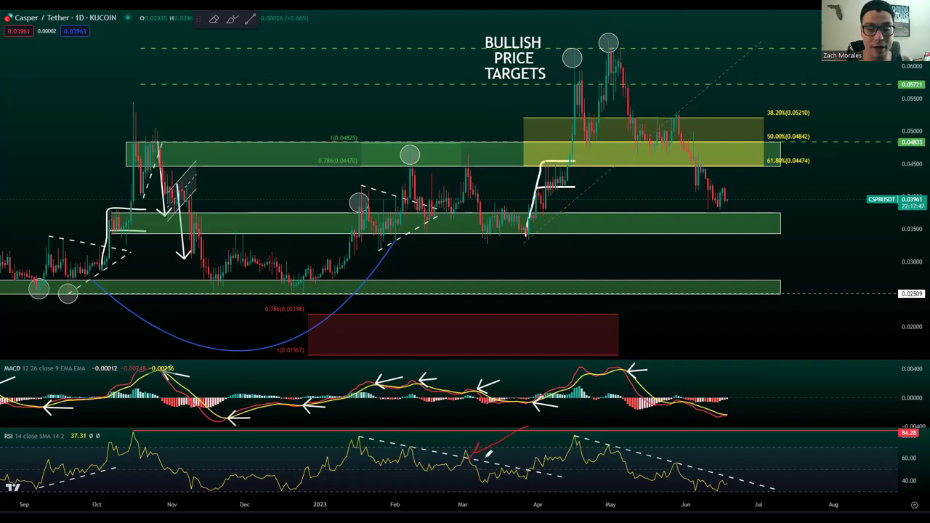
drag(459, 438, 484, 441)
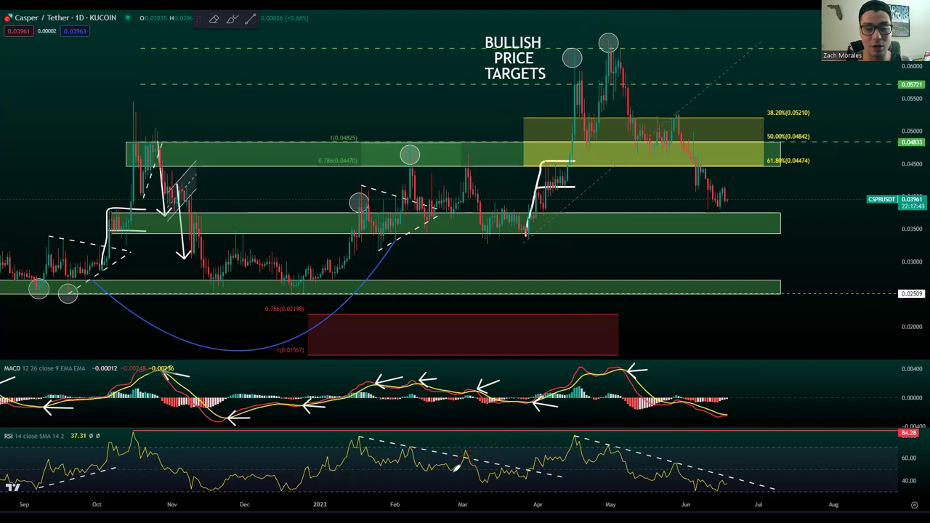
mouse_move(468, 445)
mouse_down()
mouse_move(462, 464)
mouse_move(472, 487)
mouse_move(475, 477)
mouse_up()
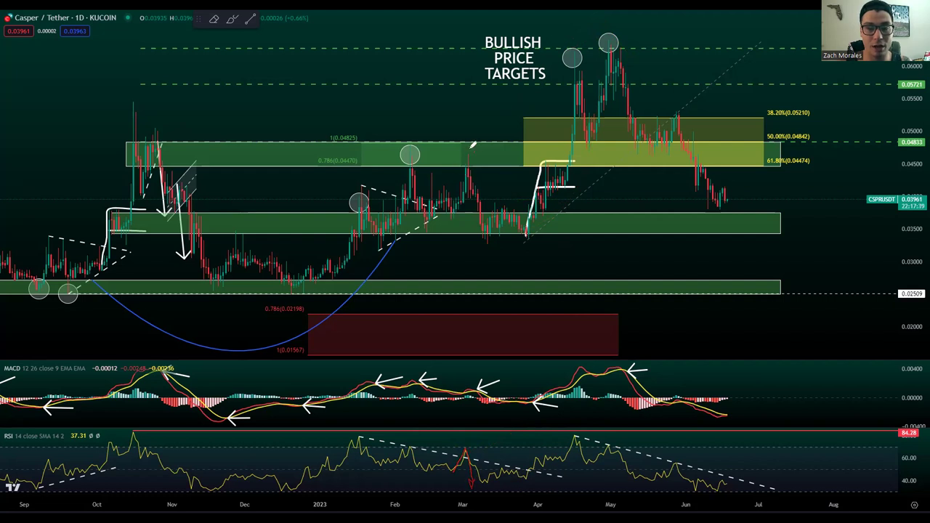
mouse_move(479, 161)
mouse_down()
mouse_move(465, 140)
mouse_move(482, 158)
mouse_move(504, 250)
mouse_move(523, 241)
mouse_up()
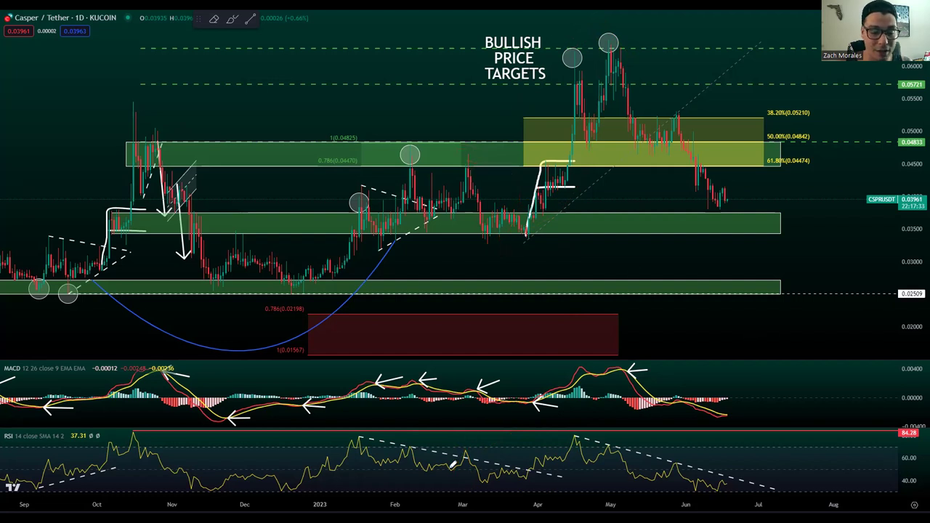
drag(453, 469, 470, 444)
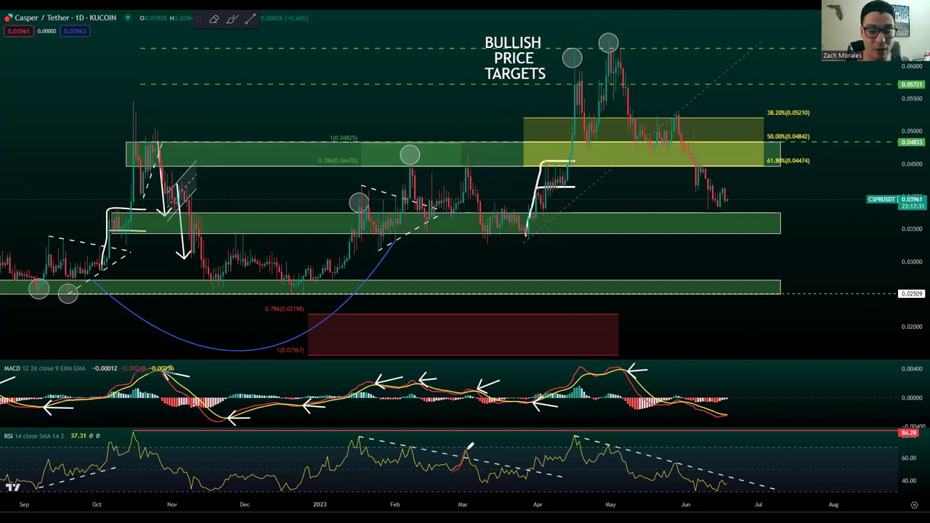
drag(473, 455, 507, 438)
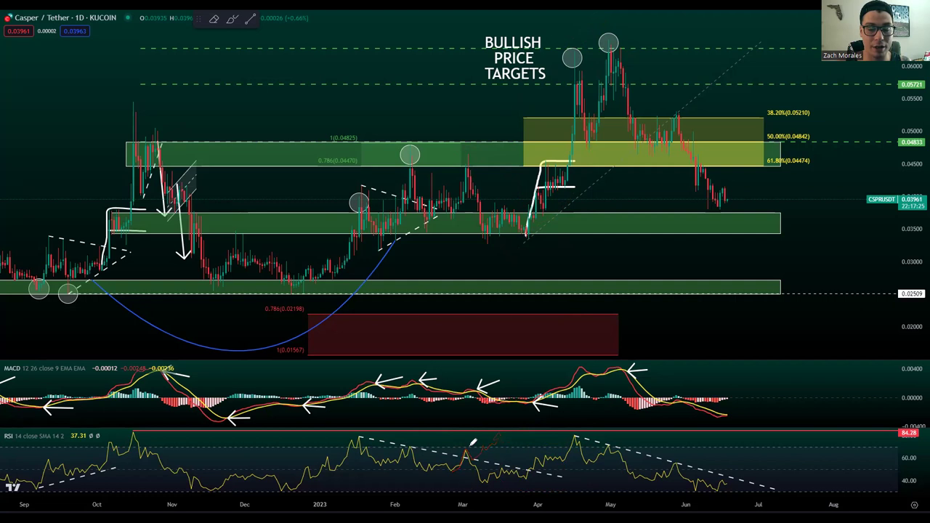
mouse_move(465, 456)
mouse_down()
mouse_move(470, 446)
mouse_move(472, 480)
mouse_move(479, 472)
mouse_up()
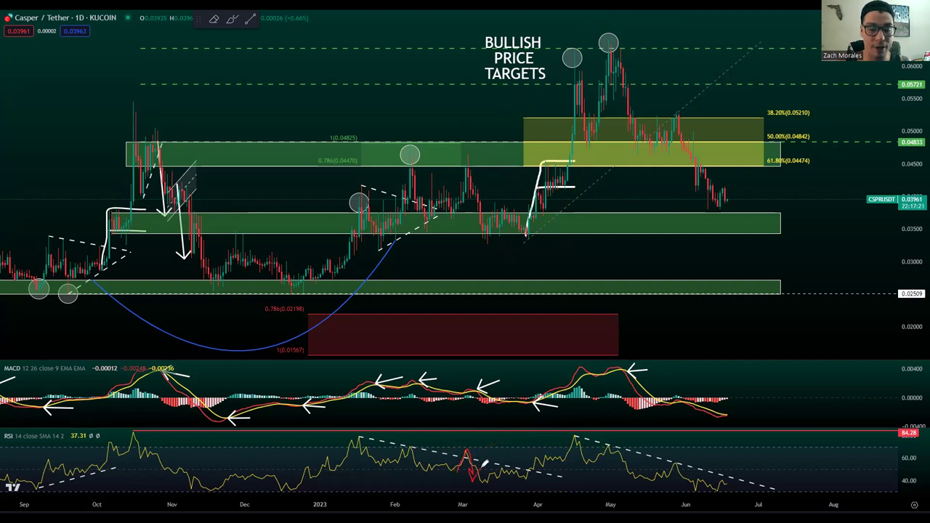
mouse_move(481, 154)
mouse_down()
mouse_move(489, 172)
mouse_move(472, 167)
mouse_move(499, 240)
mouse_up()
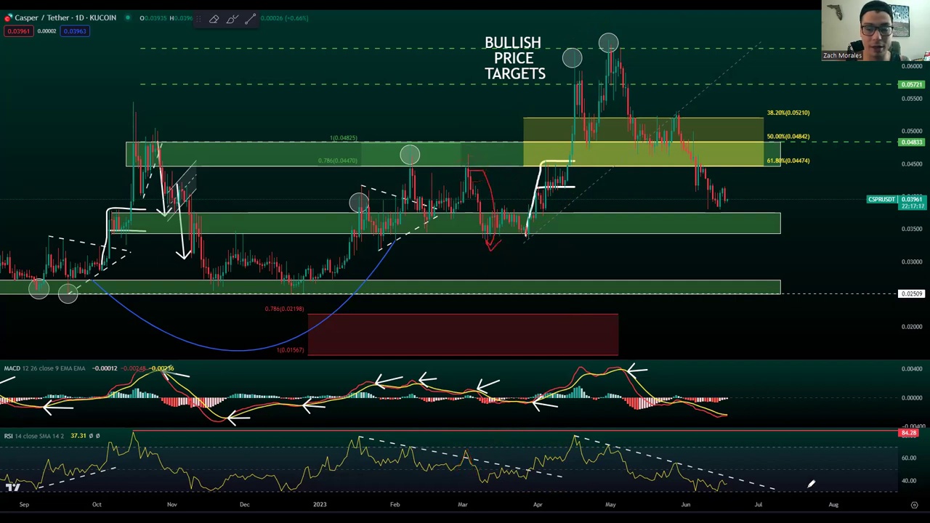
Step: Scribble arrows over the June RSI readings and circle the June RSI dip
mouse_move(722, 484)
mouse_down()
mouse_move(745, 468)
mouse_move(779, 472)
mouse_up()
mouse_move(765, 475)
mouse_down()
mouse_move(779, 443)
mouse_move(774, 460)
mouse_up()
mouse_move(729, 481)
mouse_down()
mouse_move(741, 474)
mouse_move(741, 501)
mouse_up()
mouse_move(771, 463)
mouse_down()
mouse_move(725, 469)
mouse_move(788, 481)
mouse_move(751, 460)
mouse_move(737, 479)
mouse_move(748, 469)
mouse_move(797, 494)
mouse_up()
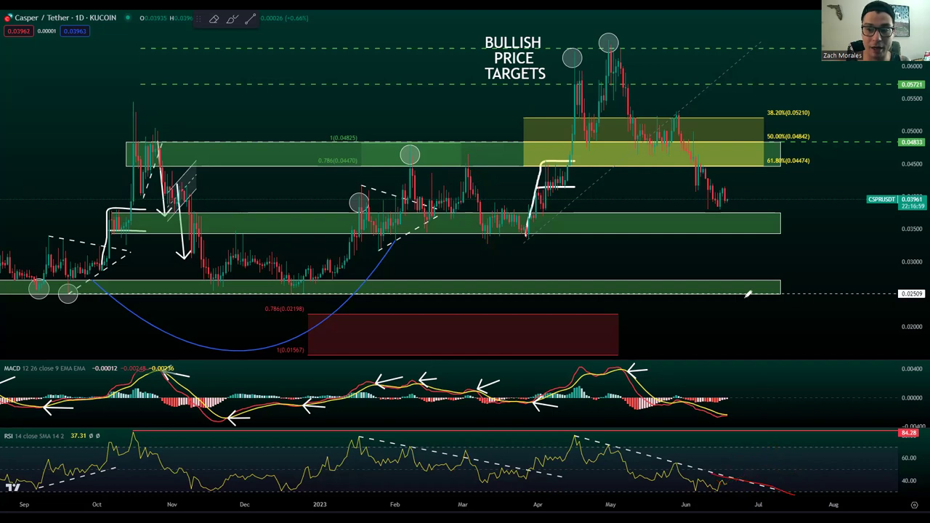
Step: Sketch a rally from the latest candles, then mark the March RSI high, MACD crossover and price peak
mouse_move(723, 200)
mouse_down()
mouse_move(764, 117)
mouse_move(762, 65)
mouse_move(791, 94)
mouse_up()
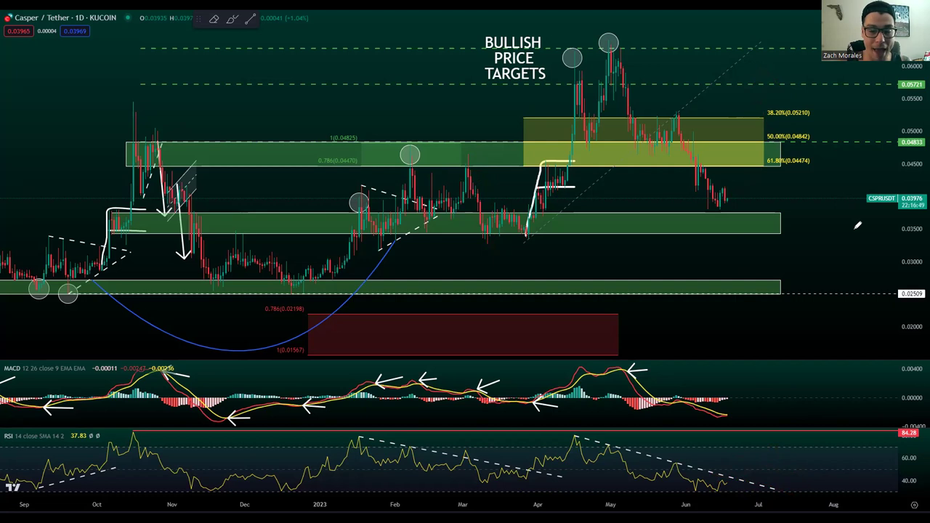
mouse_move(475, 443)
mouse_down()
mouse_move(460, 448)
mouse_move(475, 442)
mouse_up()
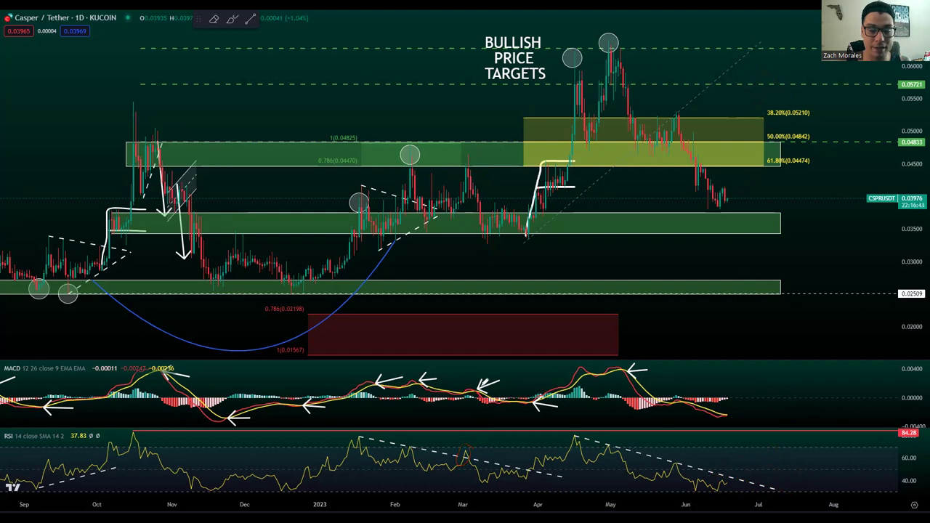
mouse_move(470, 386)
mouse_down()
mouse_move(485, 397)
mouse_move(481, 378)
mouse_move(465, 387)
mouse_move(476, 384)
mouse_up()
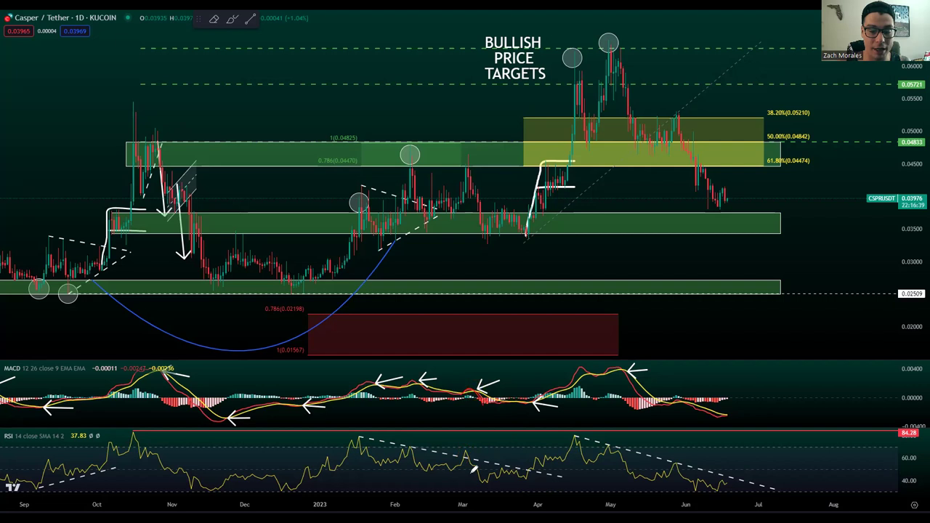
mouse_move(463, 455)
mouse_down()
mouse_move(478, 458)
mouse_move(476, 482)
mouse_up()
mouse_move(462, 147)
mouse_down()
mouse_move(493, 209)
mouse_move(493, 248)
mouse_move(501, 239)
mouse_up()
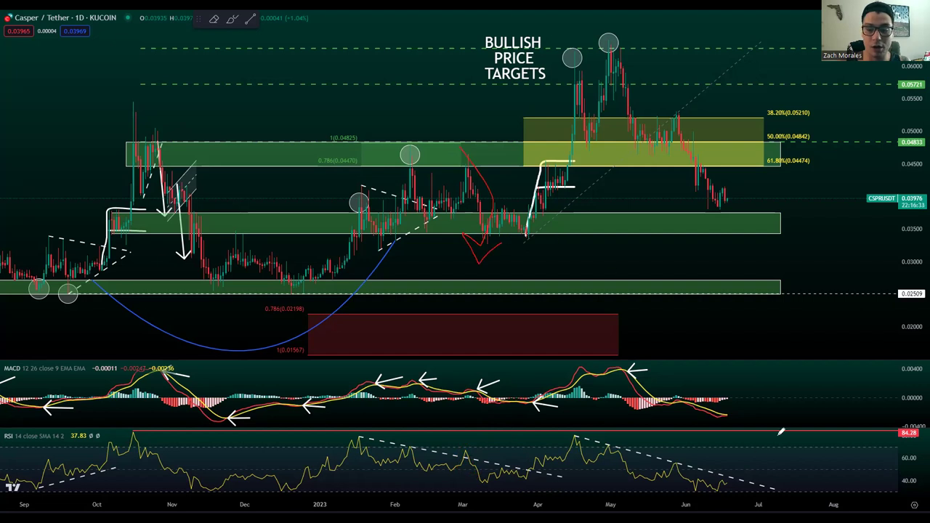
Step: Mark the June RSI turning up and the June MACD lines, and project price rising past the fib zone
mouse_move(725, 487)
mouse_down()
mouse_move(745, 465)
mouse_move(749, 474)
mouse_up()
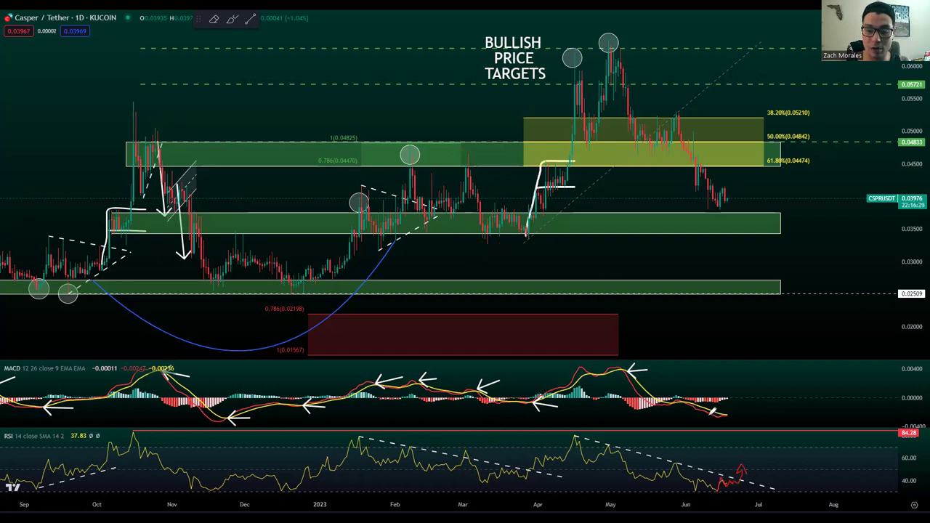
mouse_move(725, 412)
mouse_down()
mouse_move(740, 412)
mouse_move(717, 416)
mouse_move(731, 414)
mouse_move(739, 387)
mouse_move(745, 408)
mouse_up()
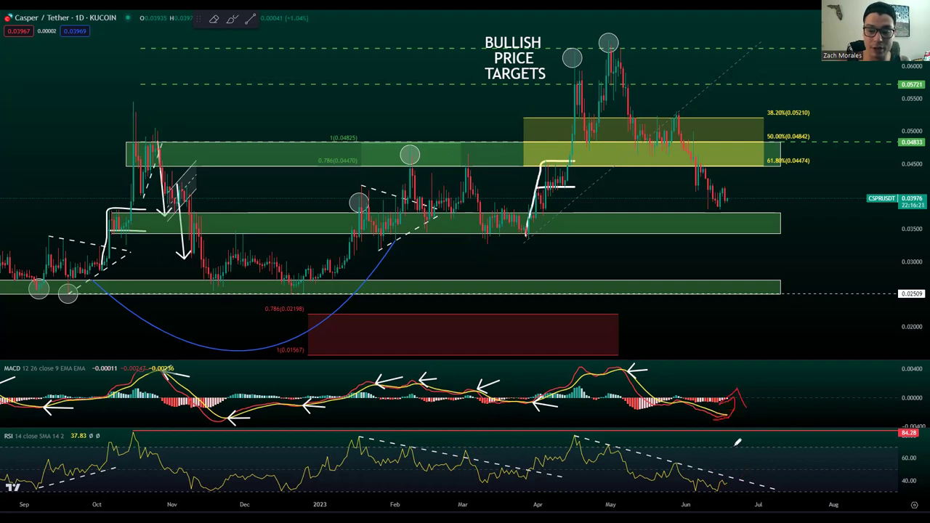
drag(723, 484, 763, 457)
mouse_move(719, 202)
mouse_down()
mouse_move(763, 164)
mouse_move(739, 116)
mouse_move(784, 105)
mouse_up()
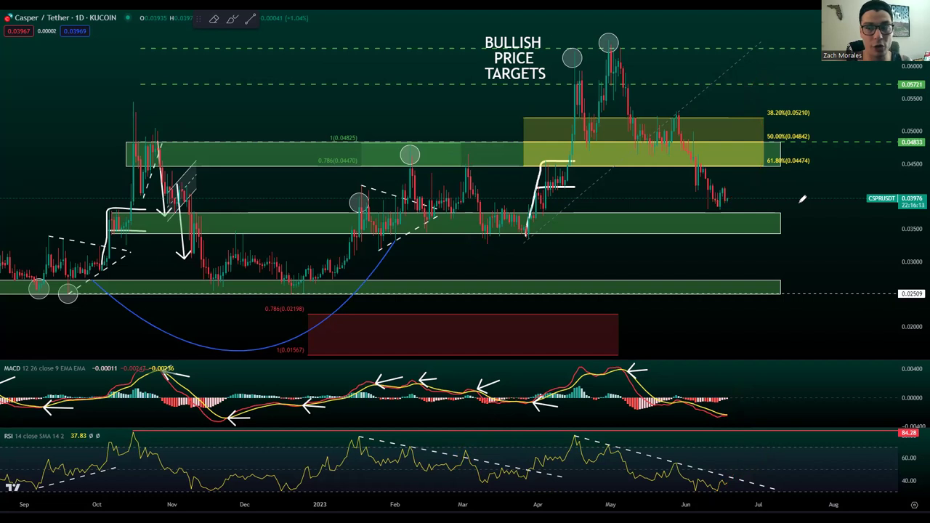
Step: Circle the 61.8% (0.04474) level, the 38.2%–61.8% fib zone and 0.05721, and draw a rally up to 0.05721
mouse_move(812, 154)
mouse_down()
mouse_move(765, 149)
mouse_move(826, 168)
mouse_move(770, 131)
mouse_move(832, 114)
mouse_move(795, 98)
mouse_up()
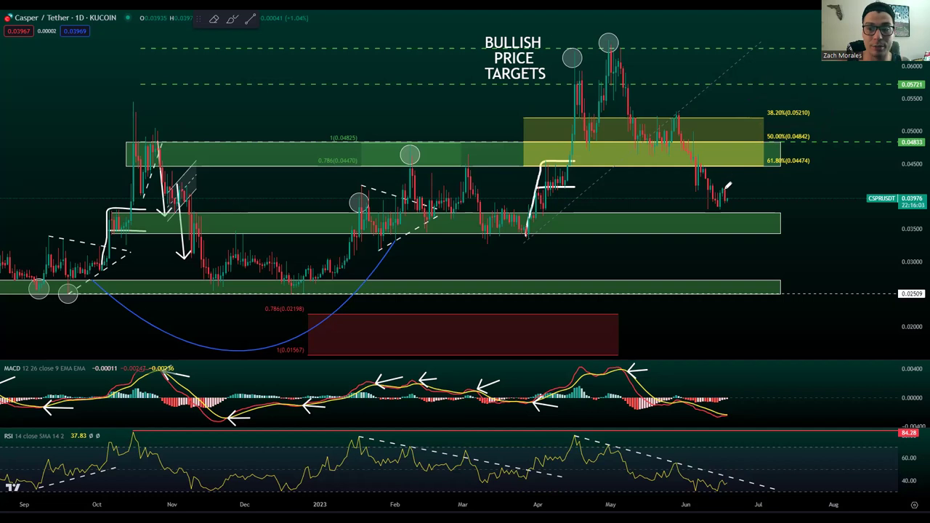
mouse_move(727, 206)
mouse_down()
mouse_move(730, 165)
mouse_move(770, 149)
mouse_move(760, 103)
mouse_move(792, 125)
mouse_up()
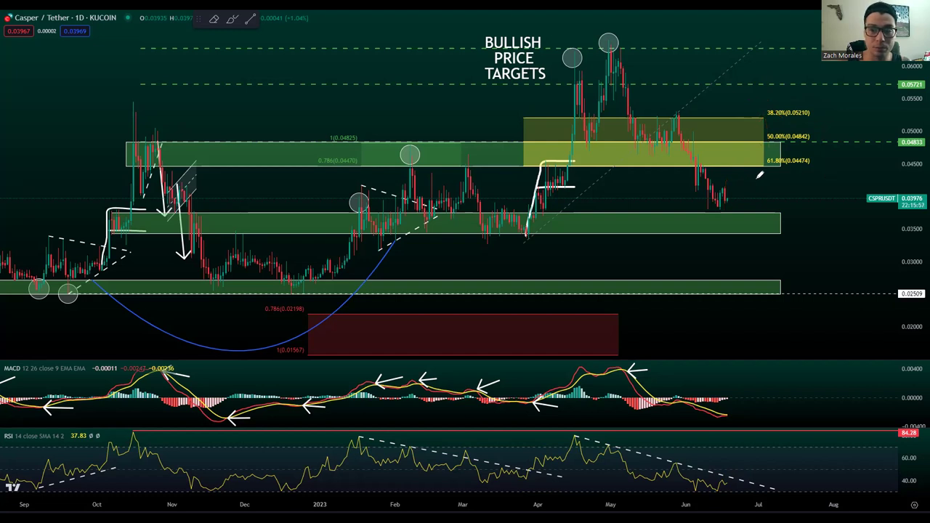
mouse_move(837, 120)
mouse_down()
mouse_move(774, 184)
mouse_move(778, 90)
mouse_up()
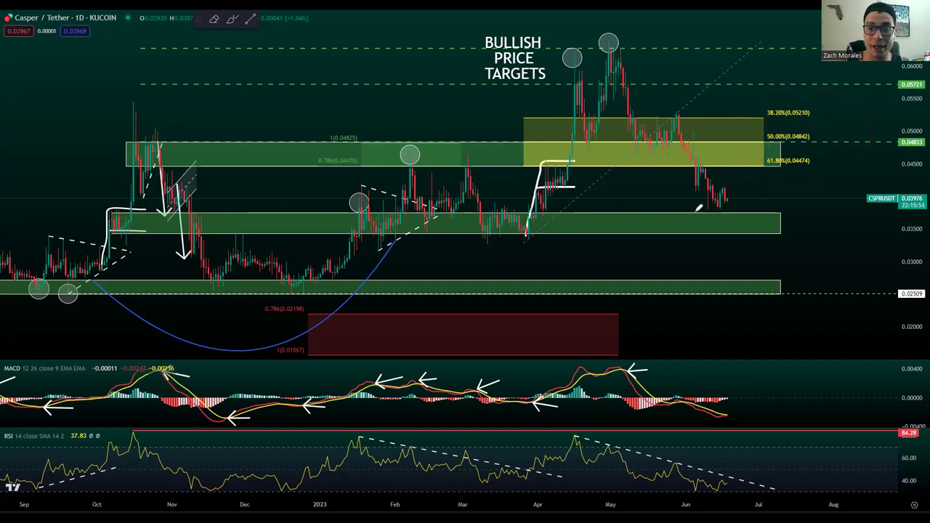
mouse_move(563, 125)
mouse_down()
mouse_move(573, 34)
mouse_move(595, 67)
mouse_up()
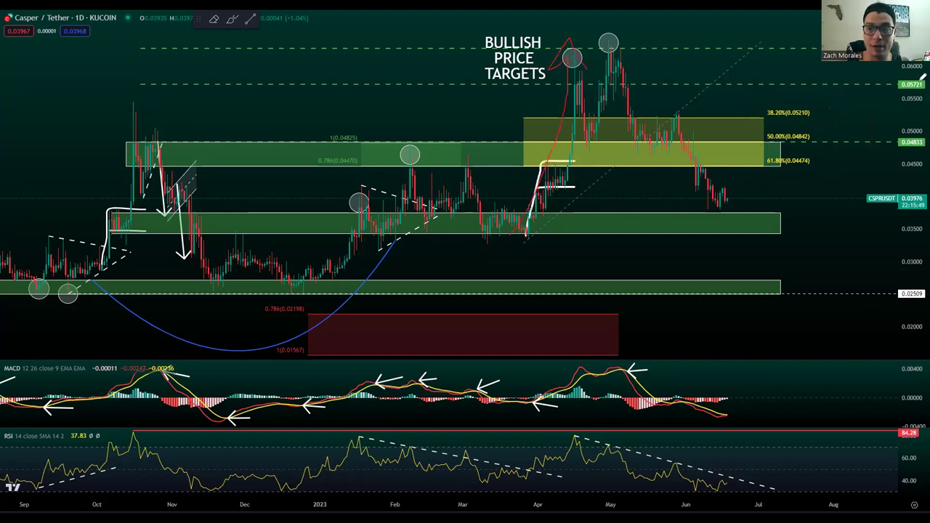
drag(895, 64, 924, 77)
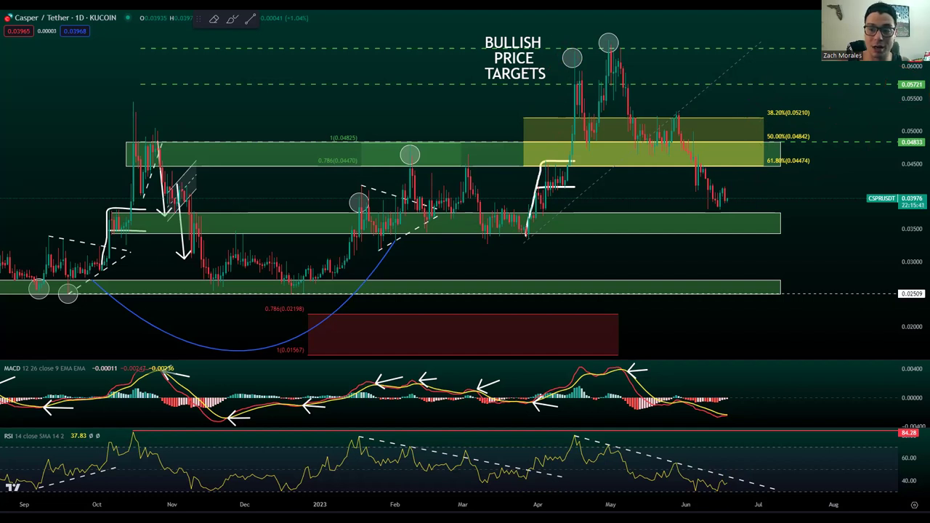
mouse_move(725, 202)
mouse_down()
mouse_move(745, 136)
mouse_move(781, 83)
mouse_move(826, 71)
mouse_move(815, 62)
mouse_up()
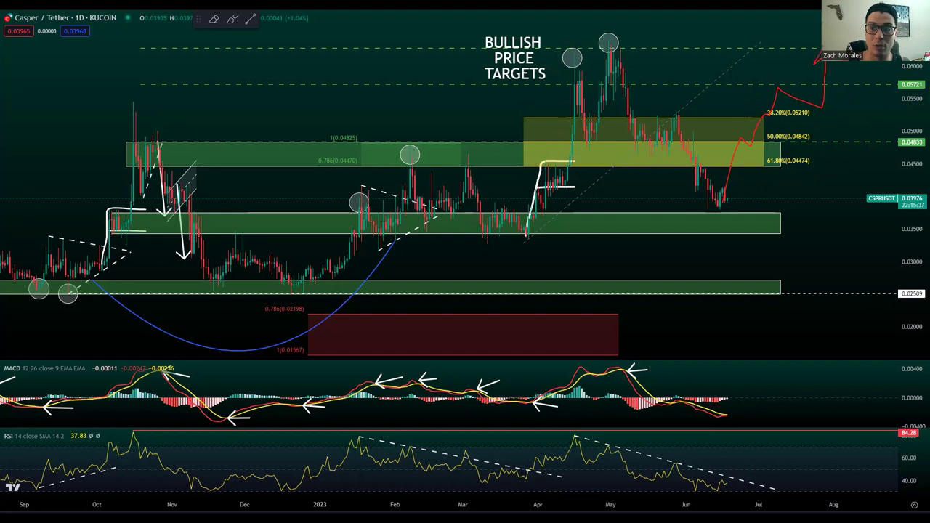